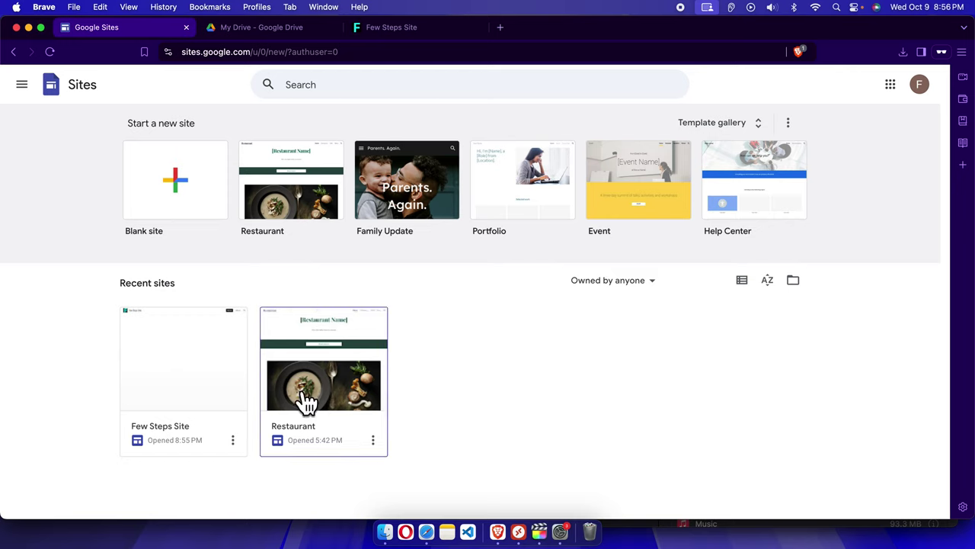
Step: Open the Few Steps Site from Recent sites in the editor
{"action": "left_click", "coordinate": [176, 373]}
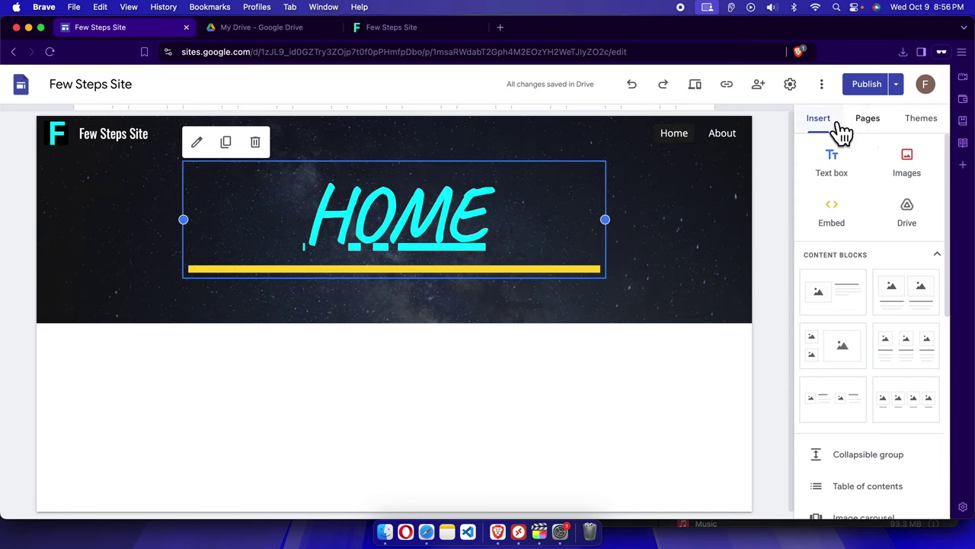
{"action": "left_click", "coordinate": [869, 122]}
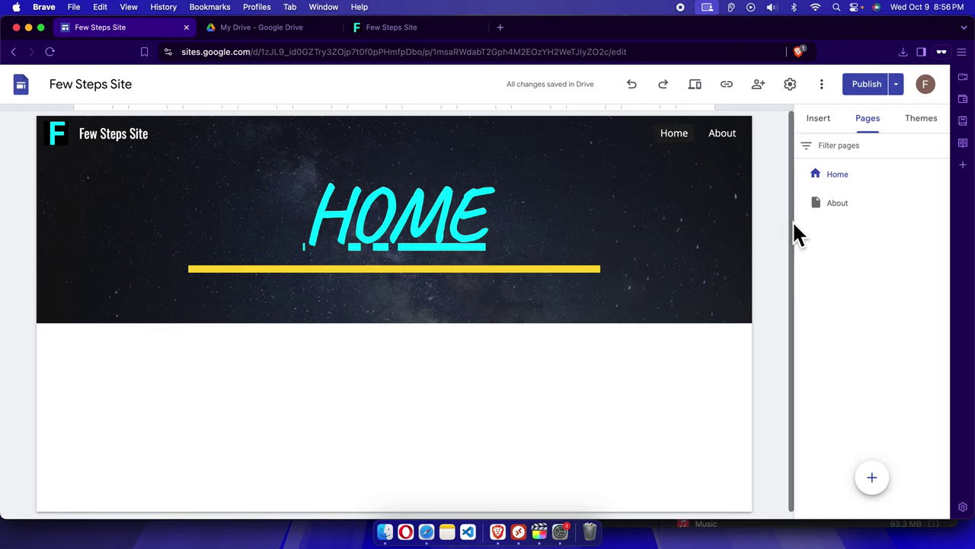
{"action": "left_click", "coordinate": [842, 181]}
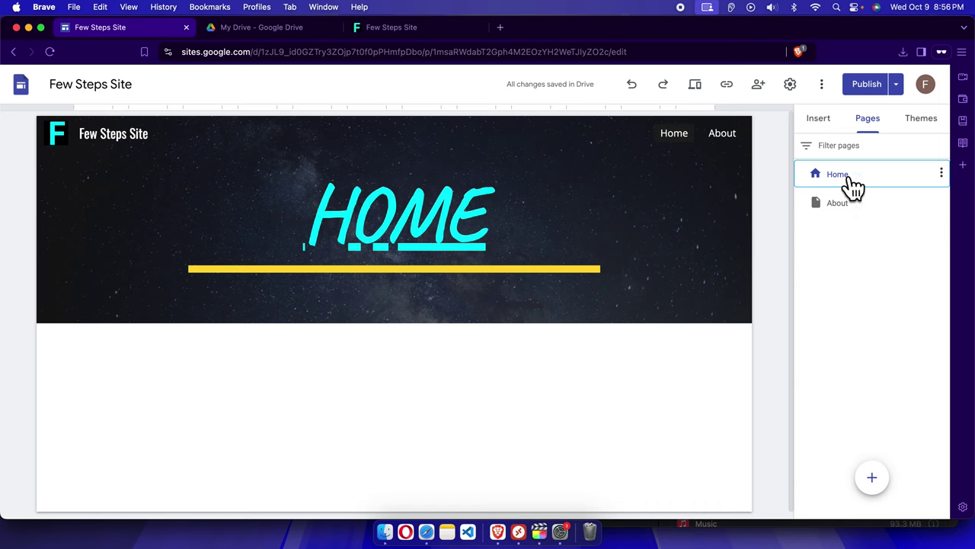
{"action": "left_click", "coordinate": [819, 122]}
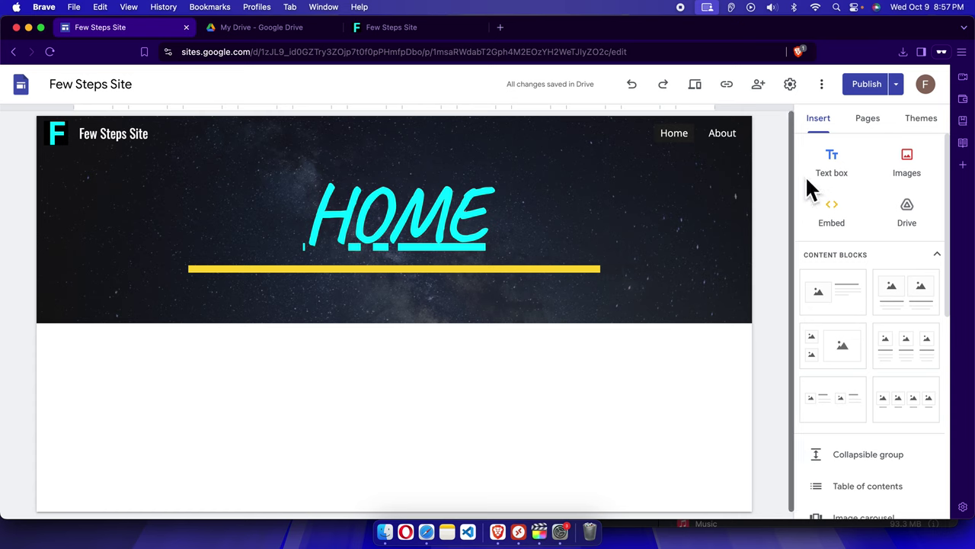
Step: Insert a text box below the header, paste the three FewSteps introduction paragraphs, and select them
{"action": "left_click", "coordinate": [838, 166]}
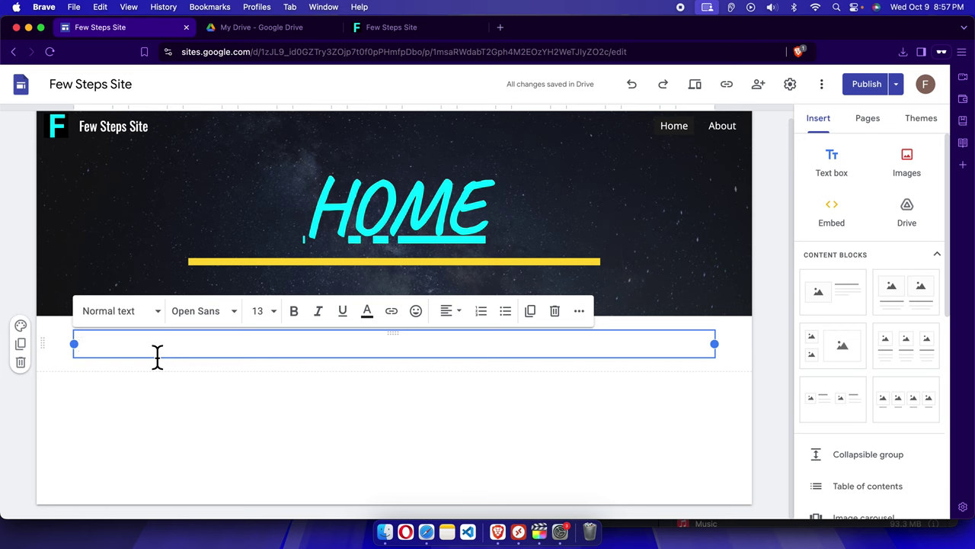
{"action": "key", "text": "super+v"}
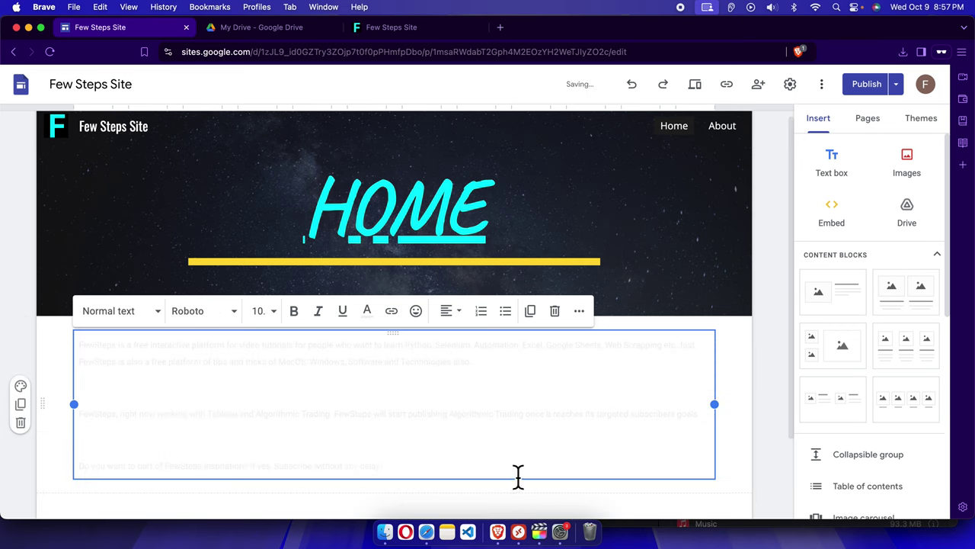
{"action": "left_click_drag", "start_coordinate": [611, 475], "coordinate": [79, 344]}
{"action": "left_click", "coordinate": [237, 429]}
{"action": "left_click_drag", "start_coordinate": [477, 468], "coordinate": [62, 333]}
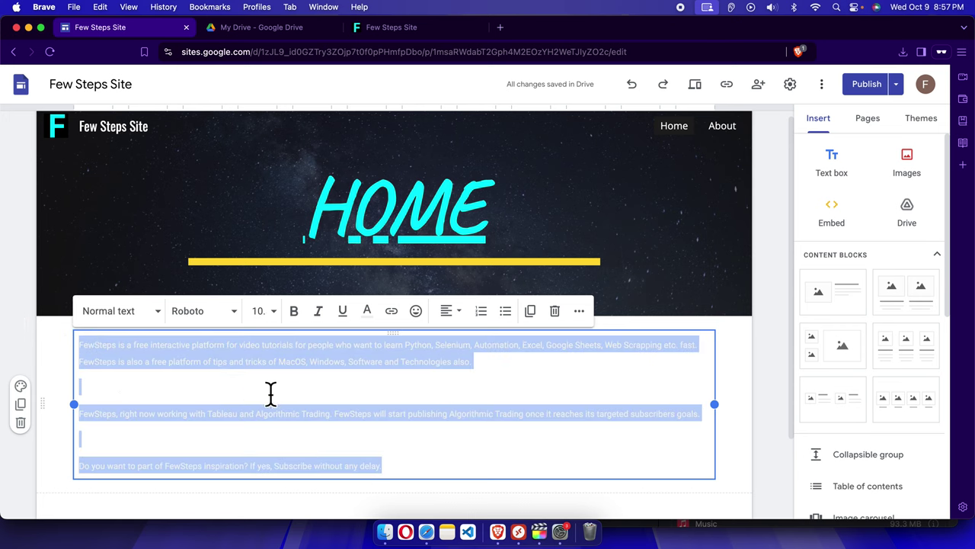
Step: Set the selected FewSteps paragraphs' text colour to black
{"action": "left_click", "coordinate": [368, 319]}
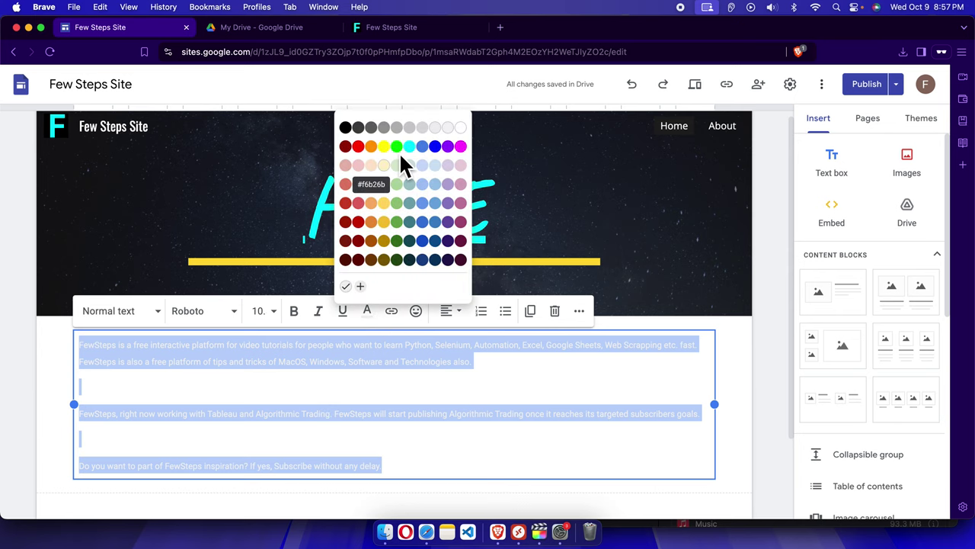
{"action": "left_click", "coordinate": [347, 130]}
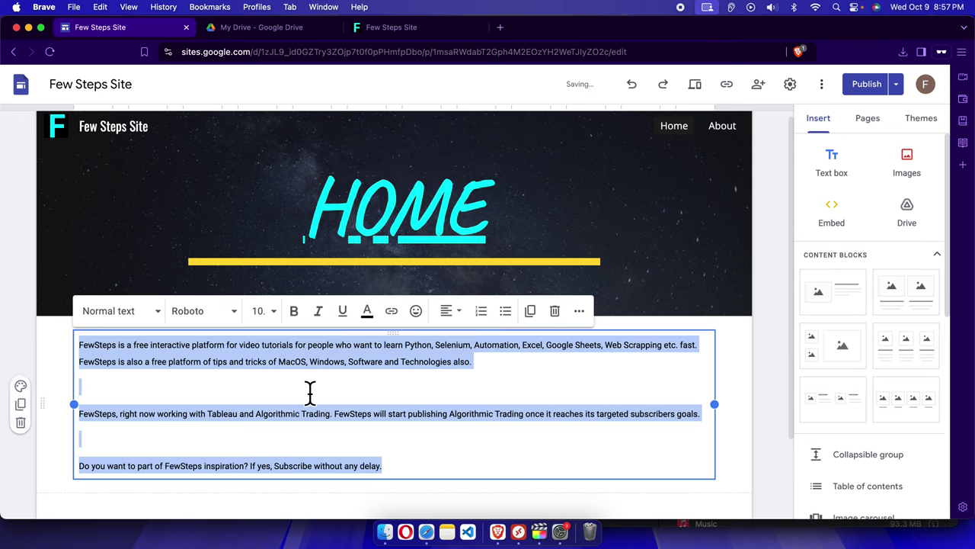
{"action": "left_click", "coordinate": [310, 390]}
{"action": "left_click_drag", "start_coordinate": [406, 471], "coordinate": [67, 347]}
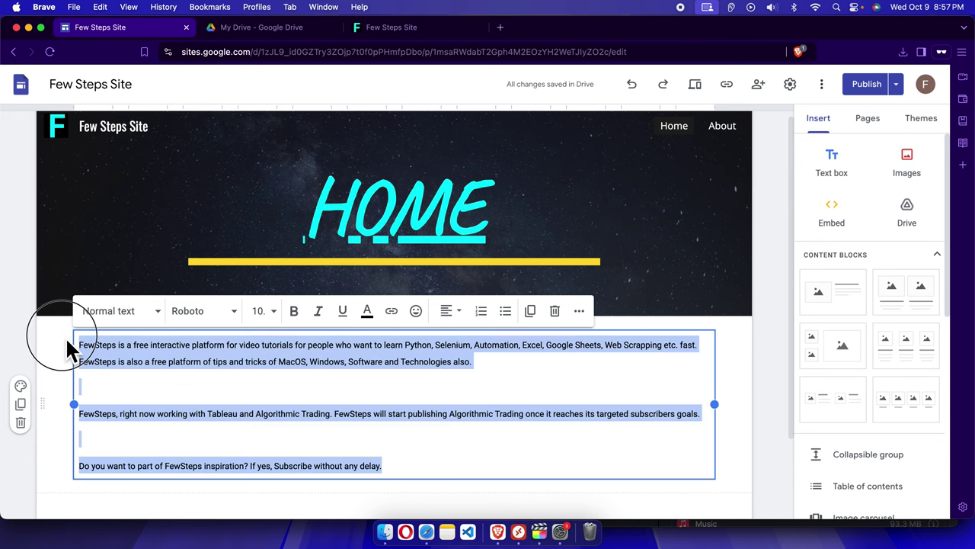
Step: Delete the blank lines after the first paragraph and below "goals."
{"action": "left_click", "coordinate": [103, 394]}
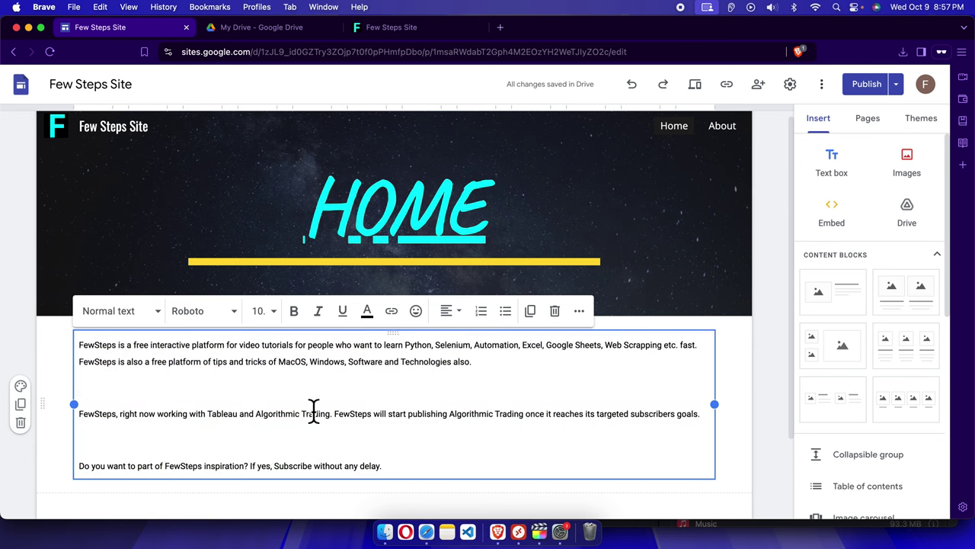
{"action": "key", "text": "BackSpace"}
{"action": "left_click", "coordinate": [111, 417]}
{"action": "key", "text": "BackSpace"}
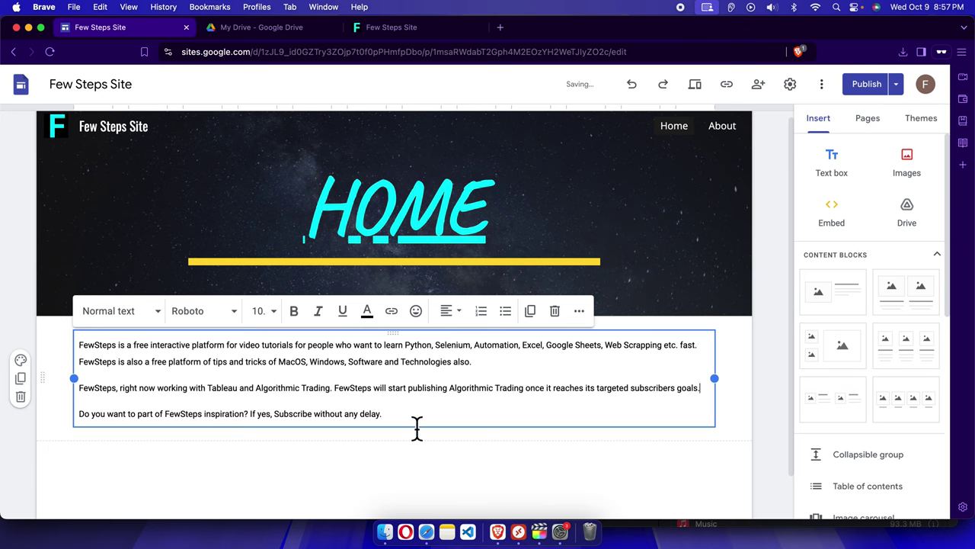
{"action": "left_click_drag", "start_coordinate": [398, 419], "coordinate": [70, 351]}
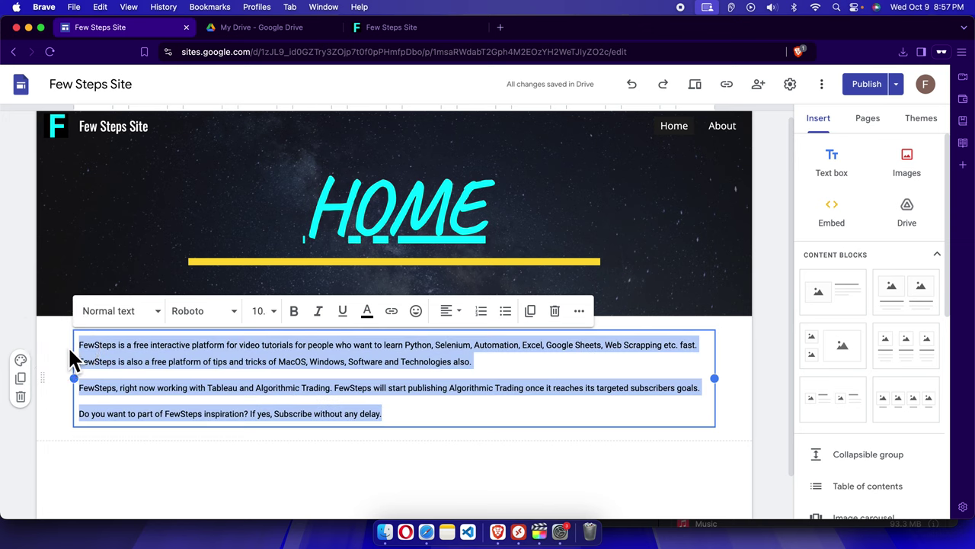
{"action": "left_click", "coordinate": [419, 424]}
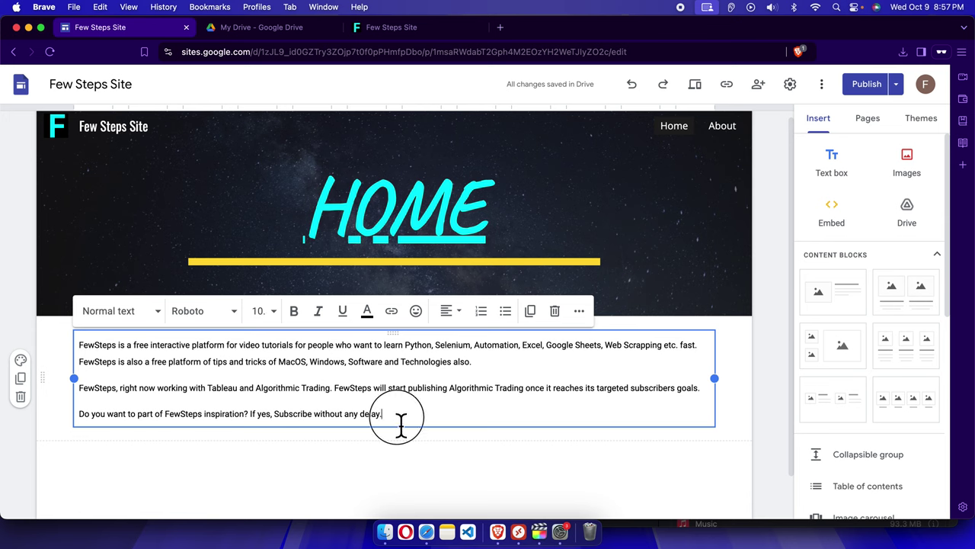
{"action": "left_click_drag", "start_coordinate": [400, 421], "coordinate": [96, 359]}
Step: Add an emoji at the end of the subscribe line, right after "without any delay."
{"action": "left_click", "coordinate": [195, 389]}
{"action": "left_click", "coordinate": [399, 420]}
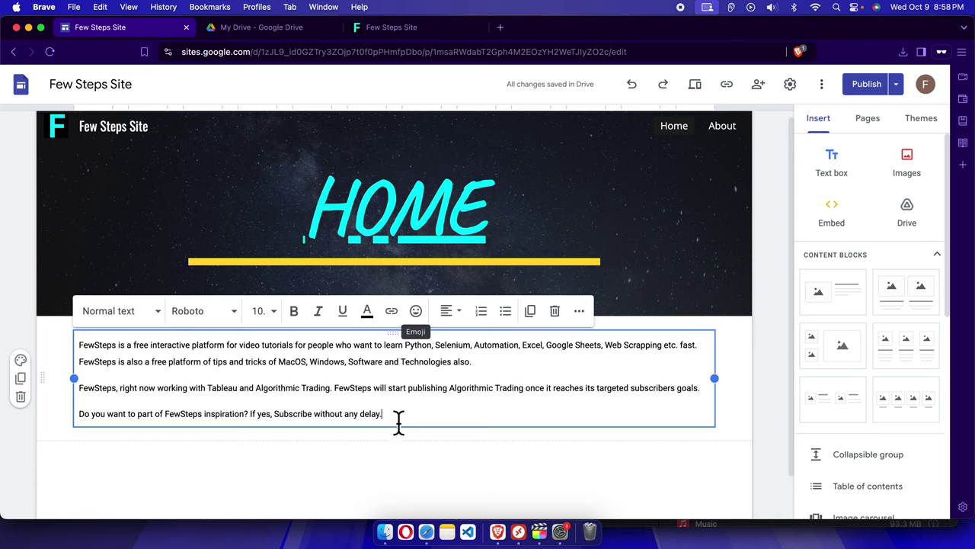
{"action": "left_click", "coordinate": [416, 312]}
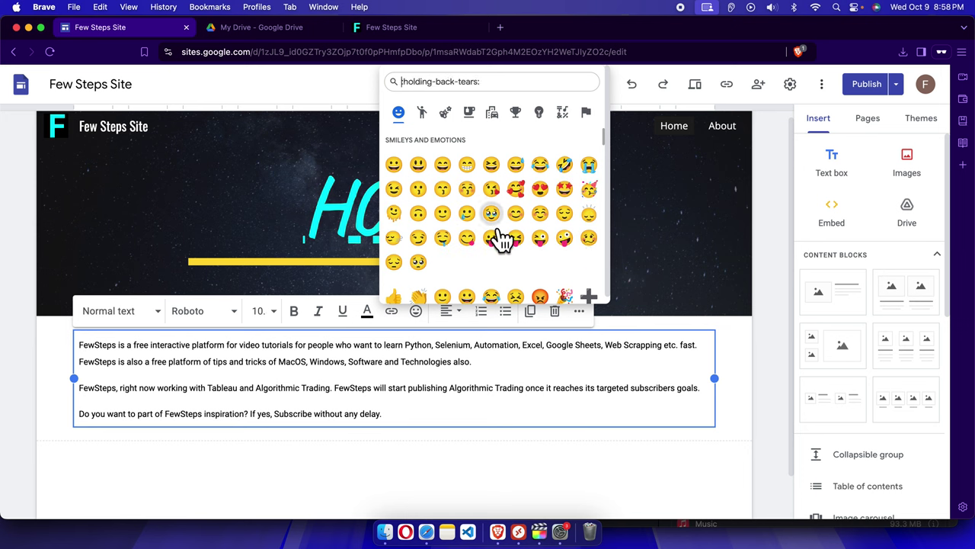
{"action": "left_click", "coordinate": [468, 168]}
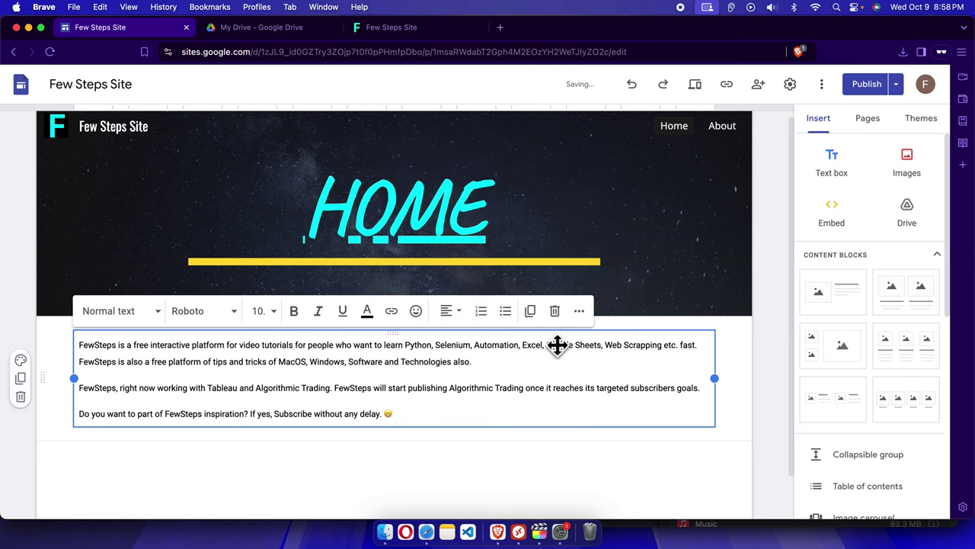
{"action": "left_click_drag", "start_coordinate": [416, 413], "coordinate": [72, 344]}
{"action": "left_click", "coordinate": [239, 387]}
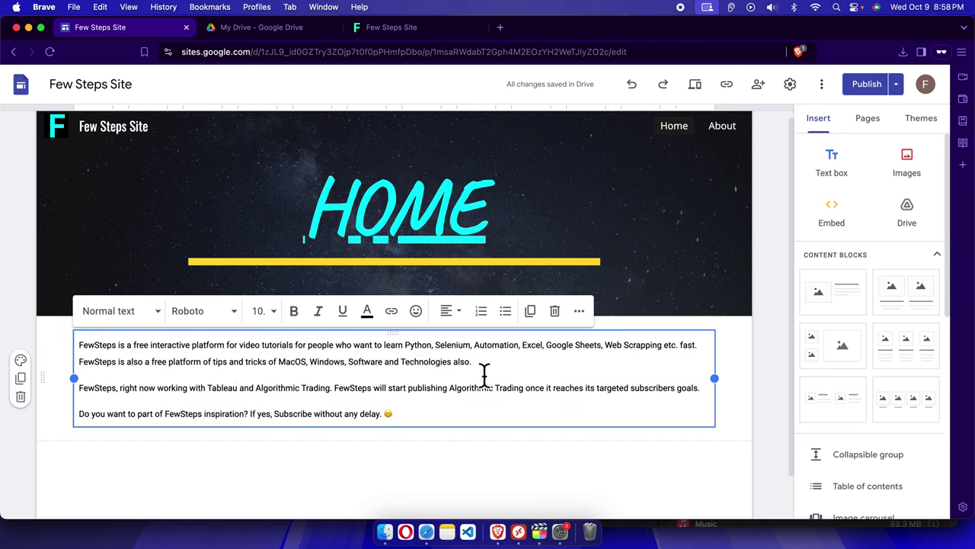
{"action": "left_click_drag", "start_coordinate": [484, 373], "coordinate": [57, 347]}
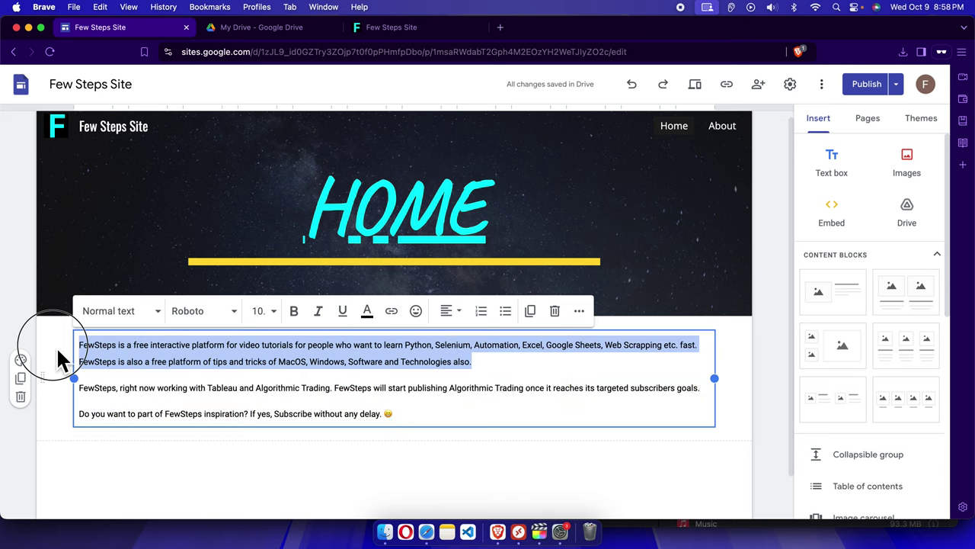
{"action": "left_click", "coordinate": [236, 319]}
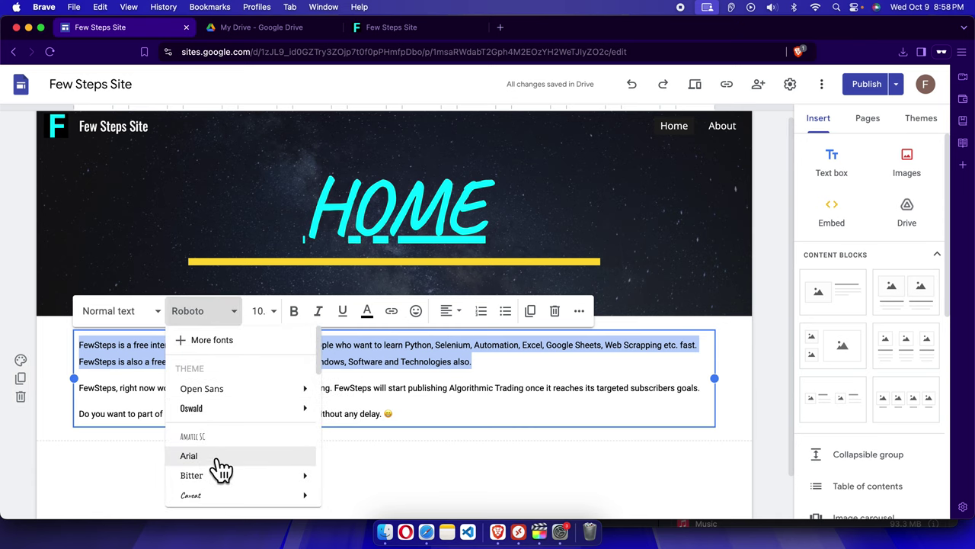
{"action": "scroll", "coordinate": [220, 476], "scroll_direction": "down", "scroll_amount": 3}
{"action": "scroll", "coordinate": [224, 453], "scroll_direction": "up", "scroll_amount": 3}
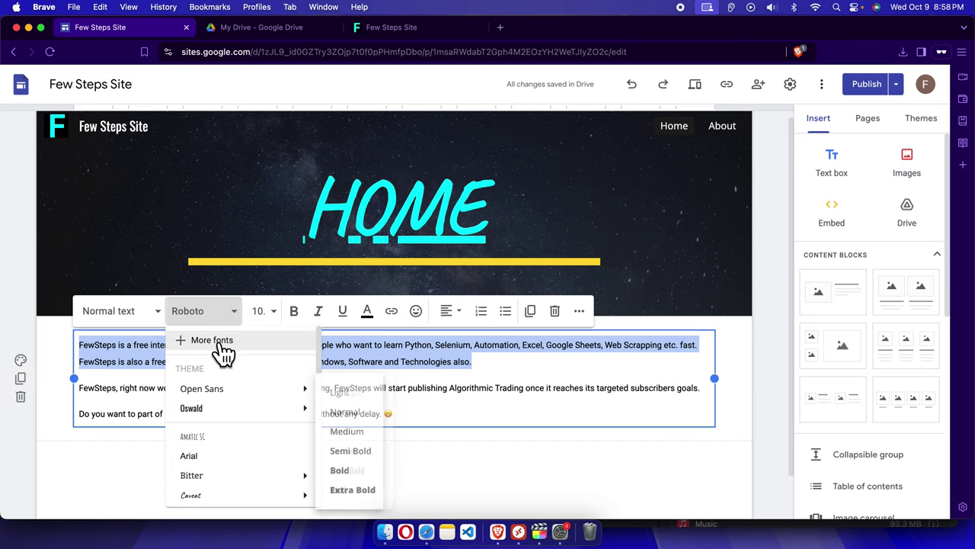
{"action": "scroll", "coordinate": [233, 454], "scroll_direction": "down", "scroll_amount": 5}
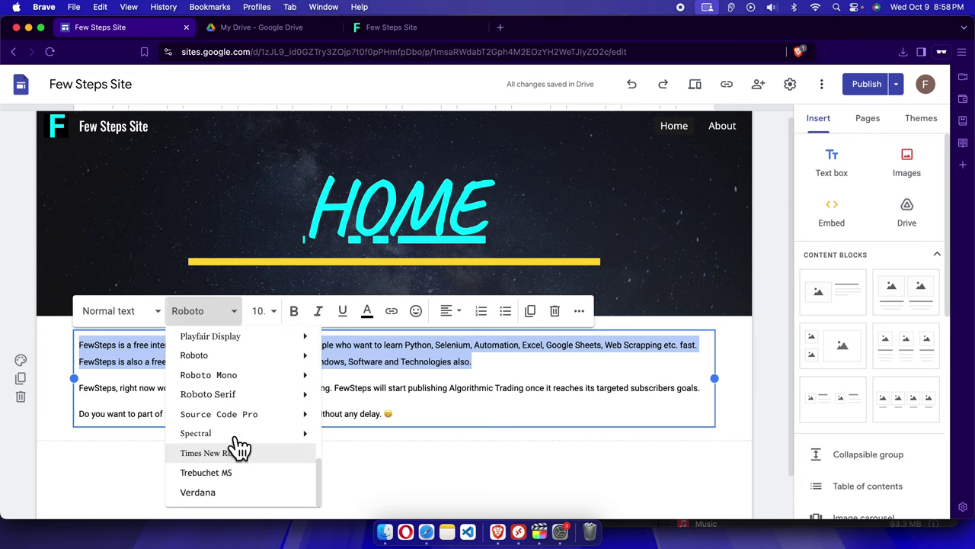
{"action": "mouse_move", "coordinate": [241, 418]}
{"action": "scroll", "coordinate": [251, 415], "scroll_direction": "up", "scroll_amount": 5}
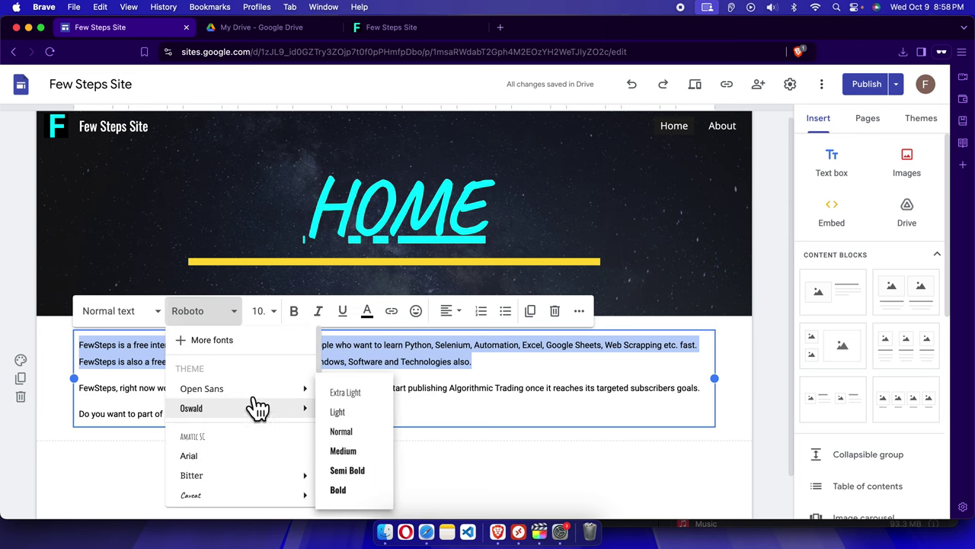
{"action": "left_click", "coordinate": [217, 349]}
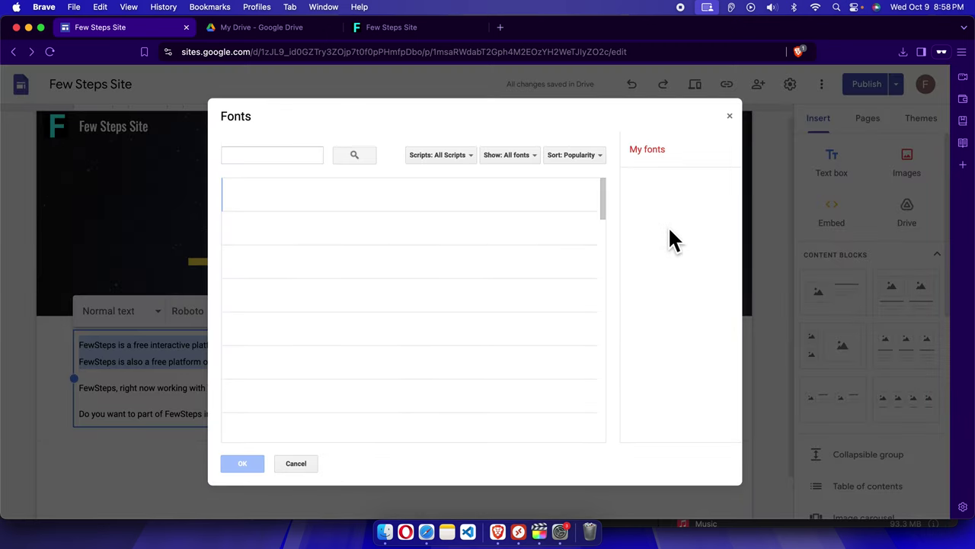
{"action": "left_click_drag", "start_coordinate": [597, 192], "coordinate": [383, 322]}
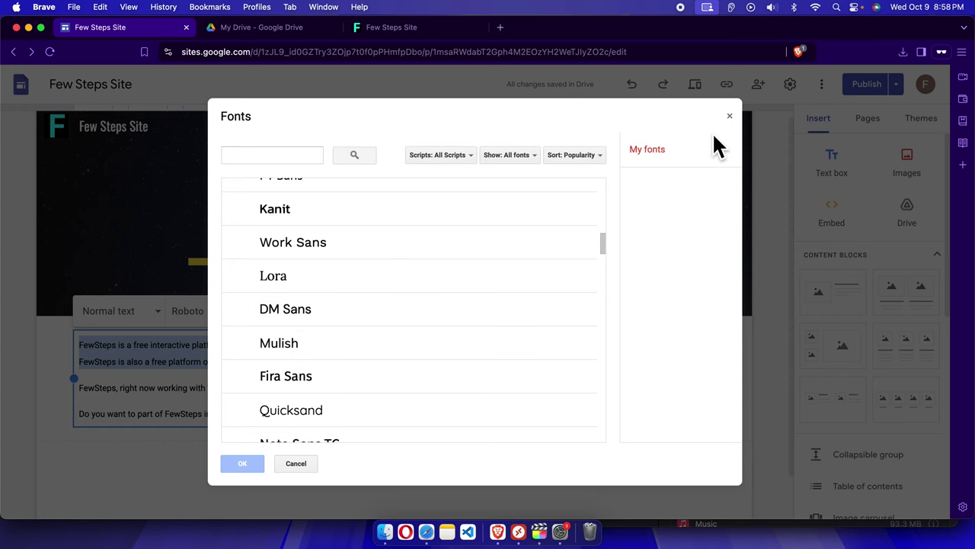
{"action": "left_click", "coordinate": [729, 120]}
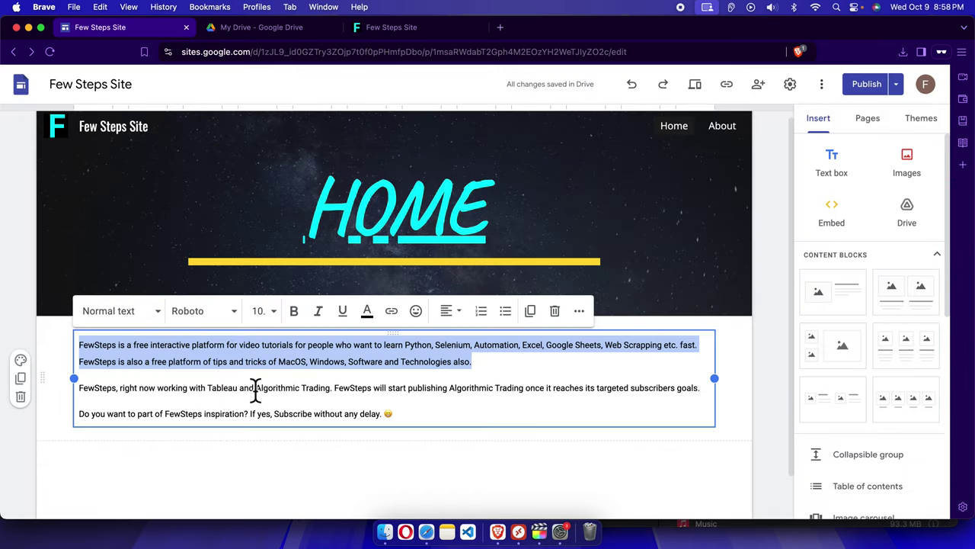
{"action": "left_click", "coordinate": [478, 411]}
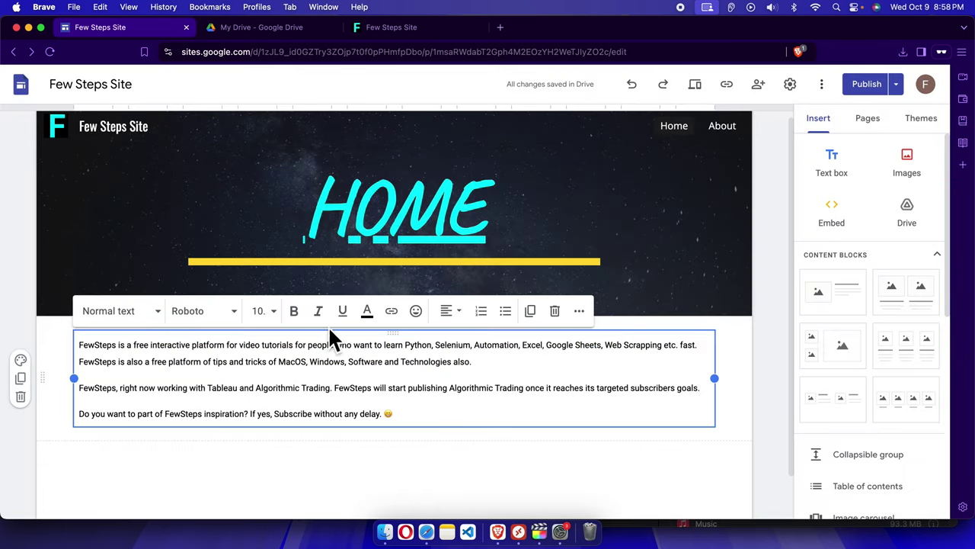
{"action": "left_click", "coordinate": [274, 314]}
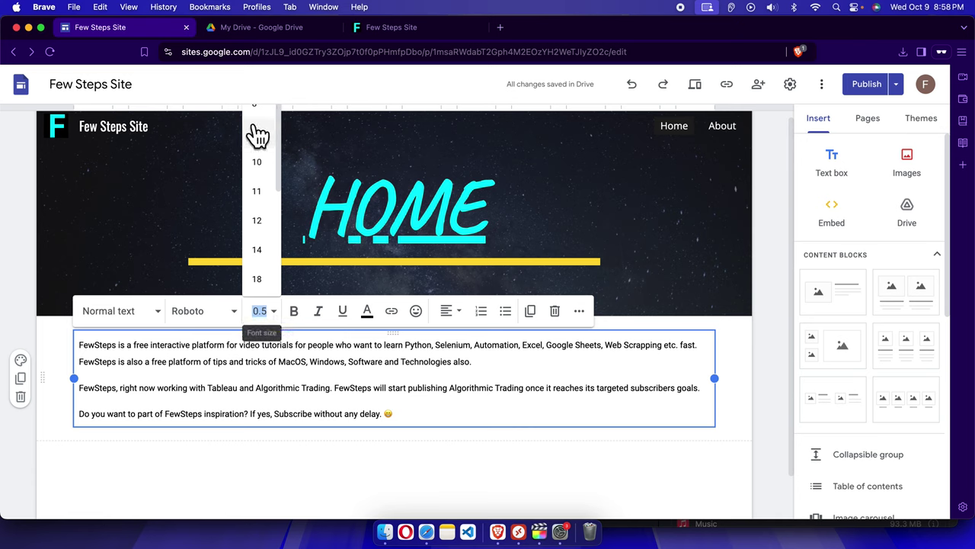
{"action": "left_click", "coordinate": [366, 352]}
{"action": "left_click", "coordinate": [130, 318]}
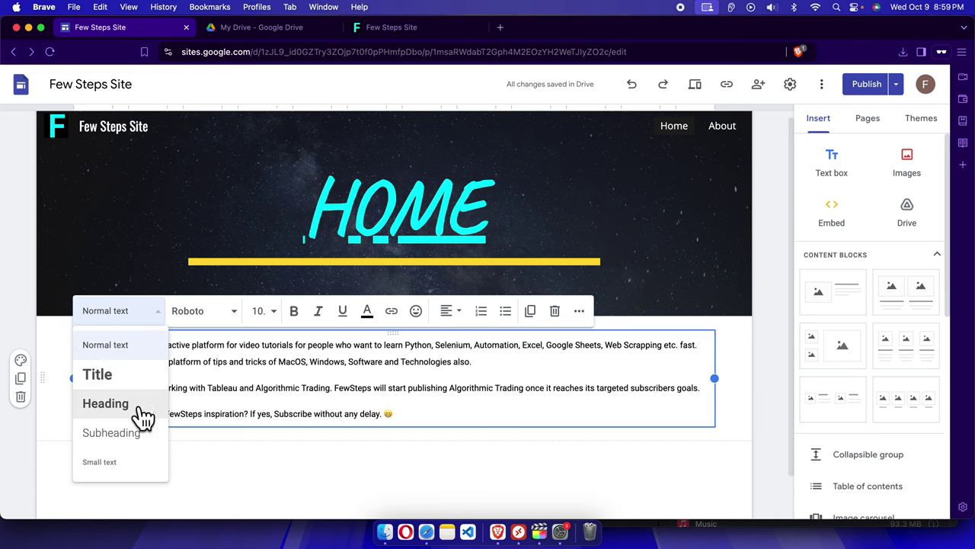
{"action": "left_click", "coordinate": [275, 392]}
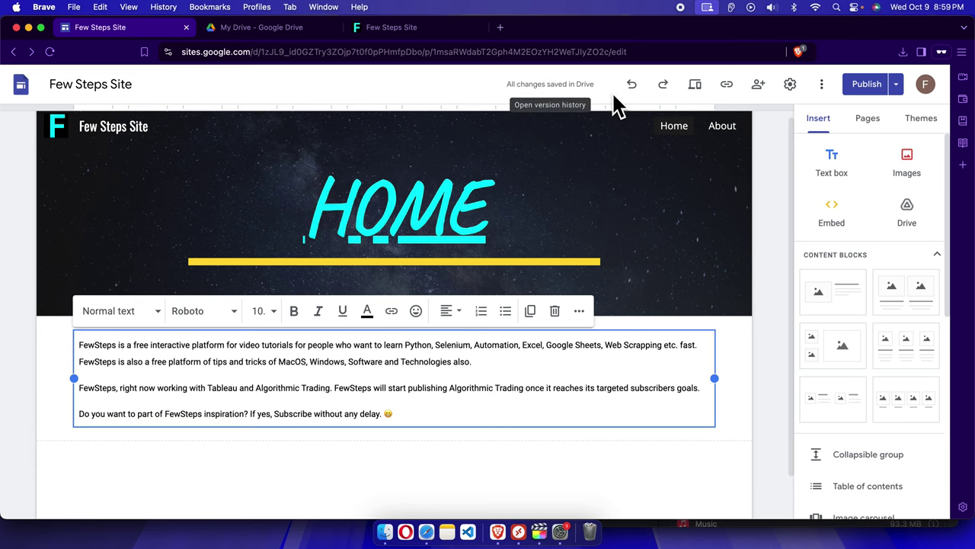
Step: Review the draft changes, publish the Few Steps Site, and open the live site in a new tab
{"action": "left_click", "coordinate": [865, 87]}
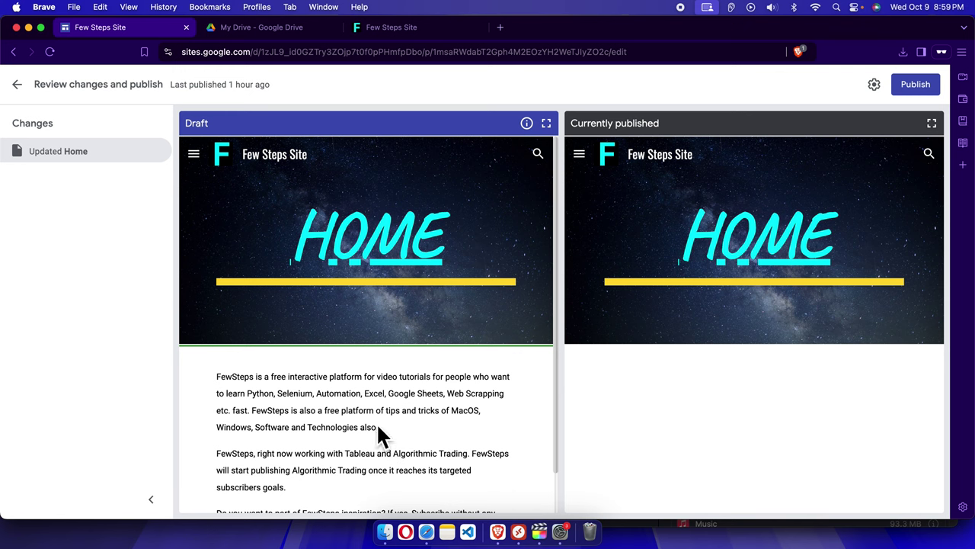
{"action": "left_click", "coordinate": [918, 88]}
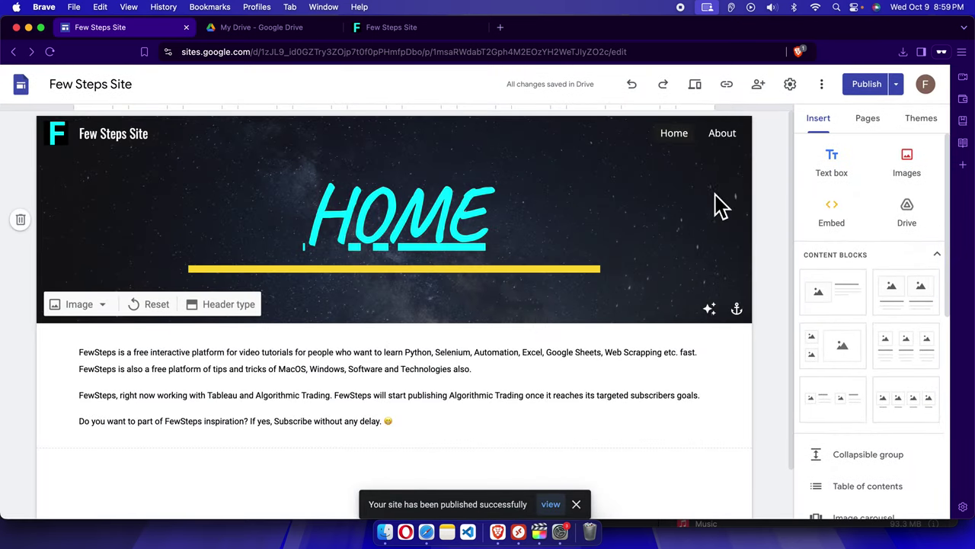
{"action": "left_click", "coordinate": [896, 85]}
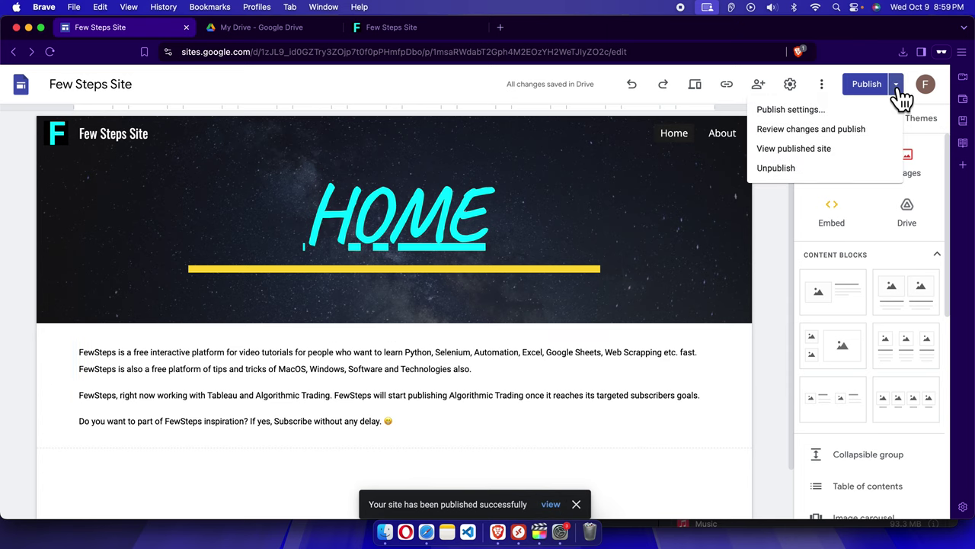
{"action": "left_click", "coordinate": [823, 158]}
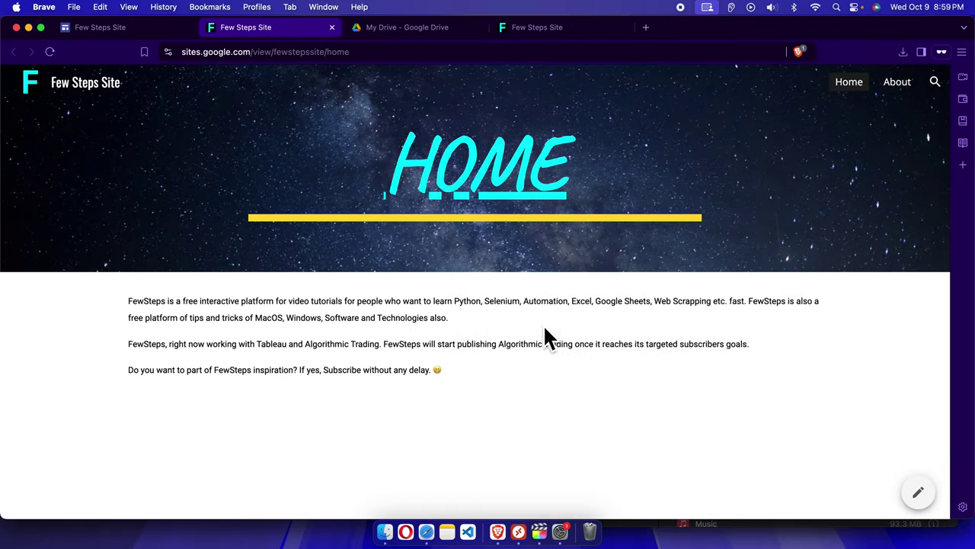
Step: Select the three paragraphs on the live Home page, then return to the editor tab
{"action": "left_click_drag", "start_coordinate": [133, 303], "coordinate": [472, 373]}
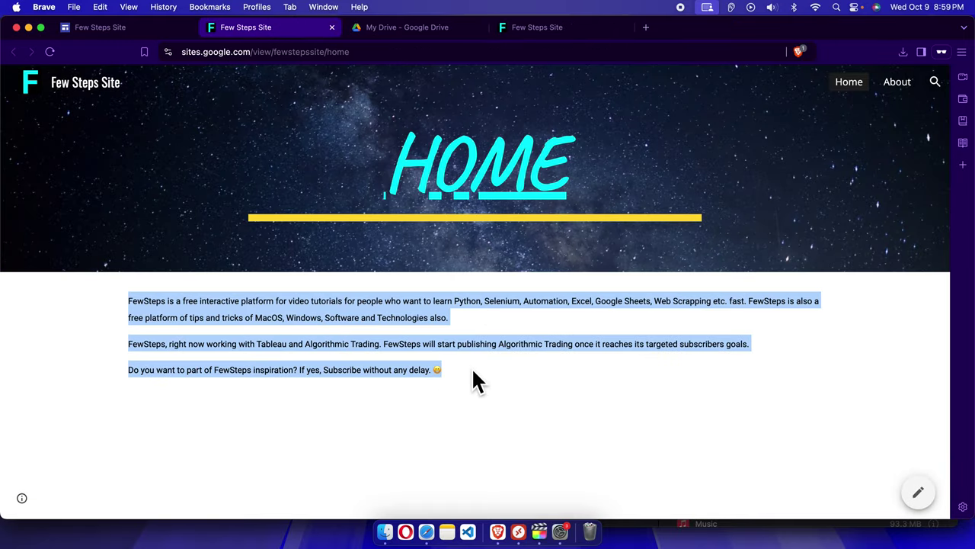
{"action": "left_click", "coordinate": [114, 29]}
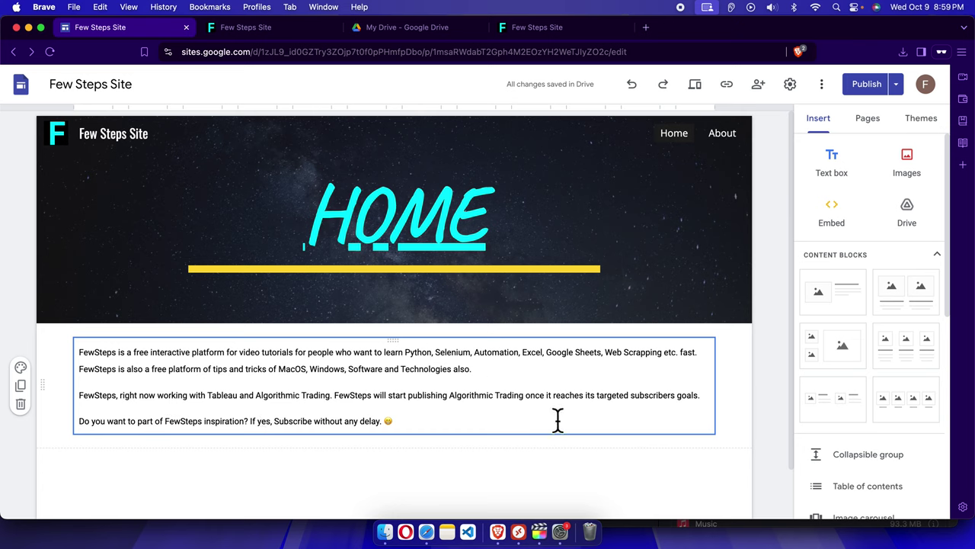
{"action": "left_click", "coordinate": [147, 393]}
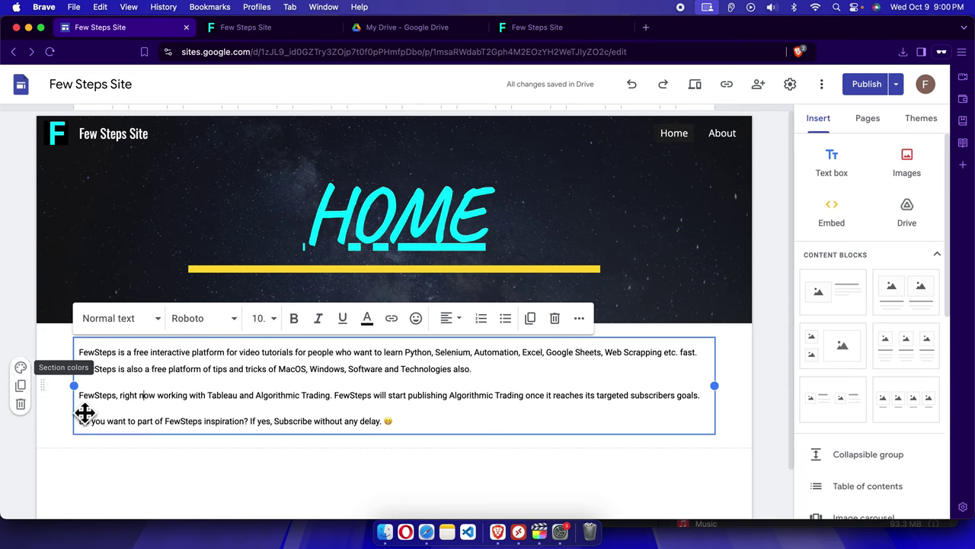
{"action": "left_click", "coordinate": [177, 476]}
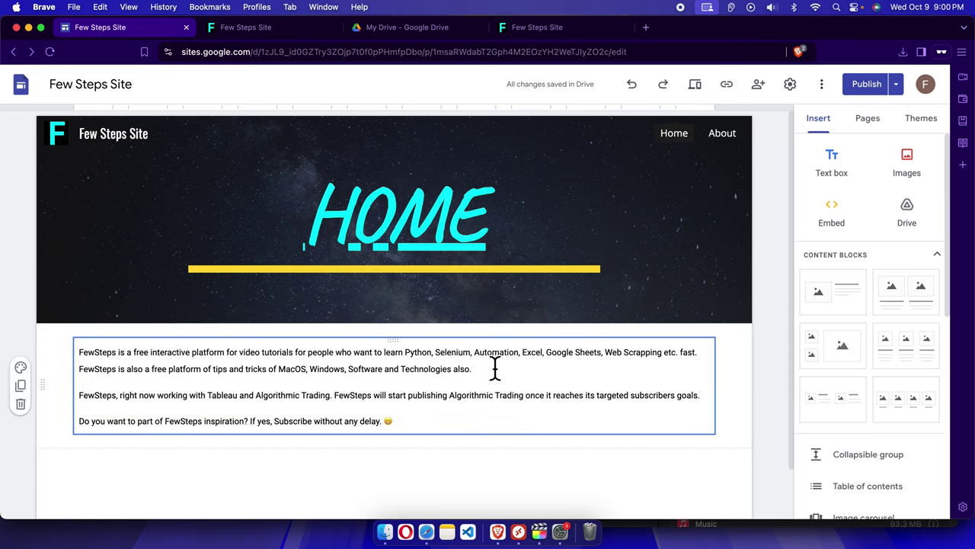